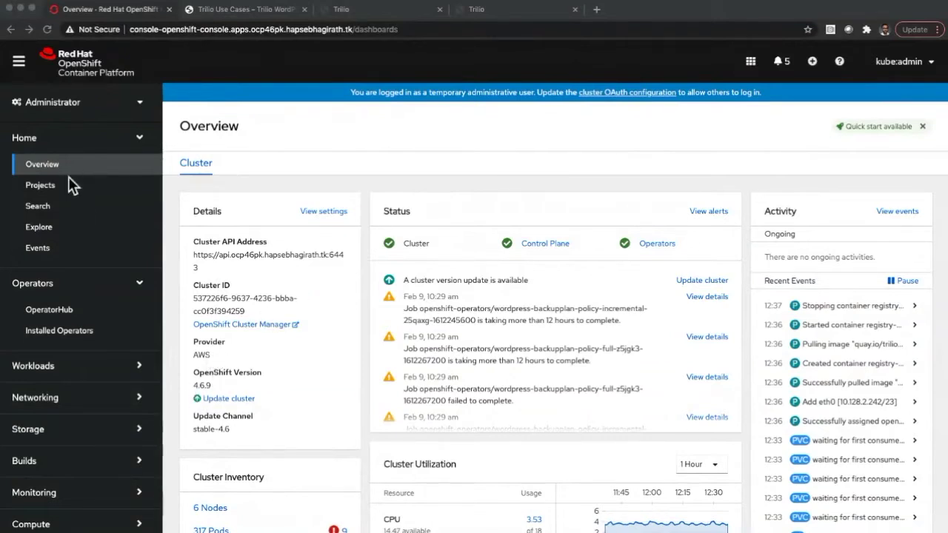
# Step: Search the OperatorHub catalog for "trili"
pyautogui.click(52, 312)
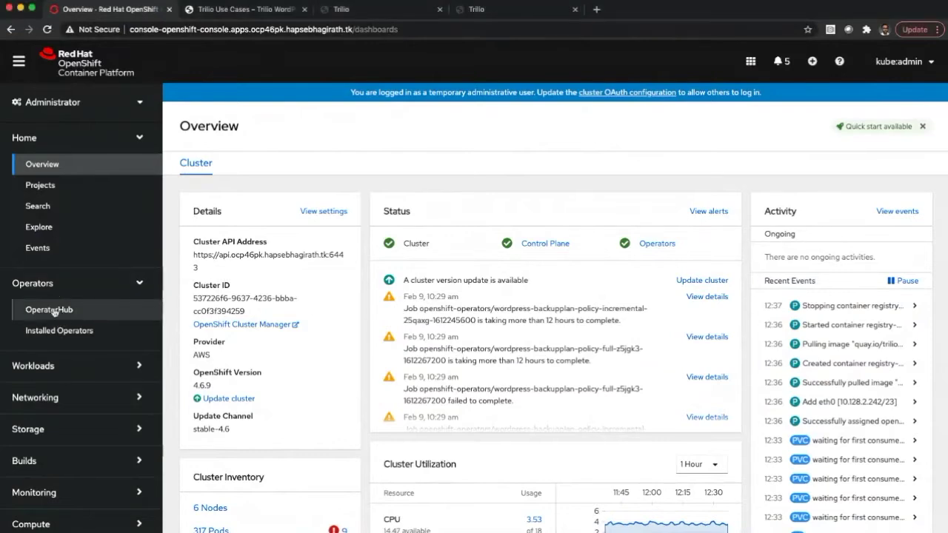
pyautogui.click(53, 312)
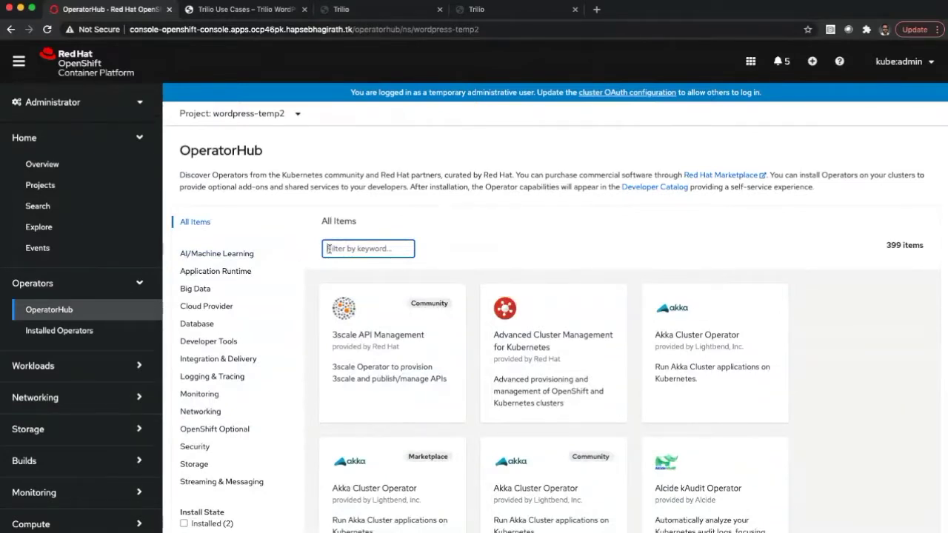
pyautogui.write('trili')
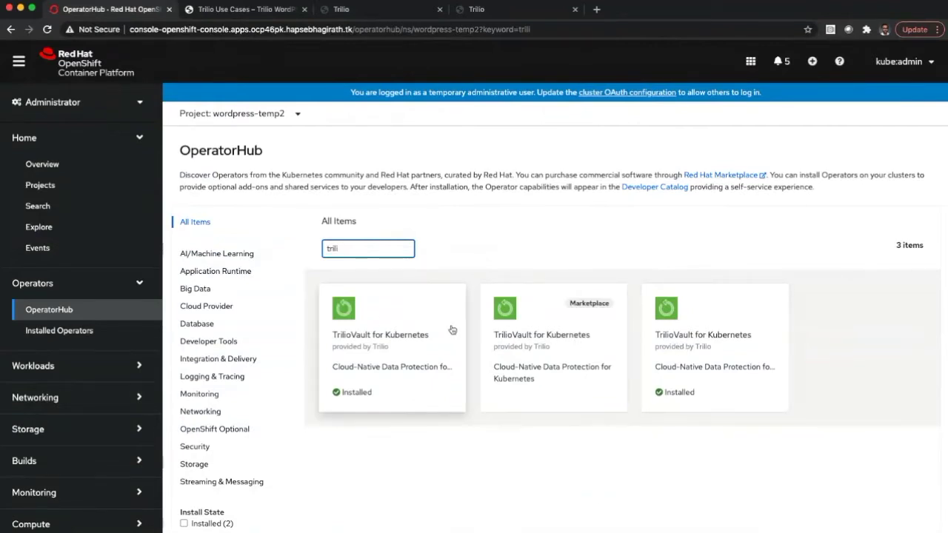
# Step: Check the details of the first TrilioVault for Kubernetes operator, and read the certified one's version, capability level, features and licensing description
pyautogui.click(420, 322)
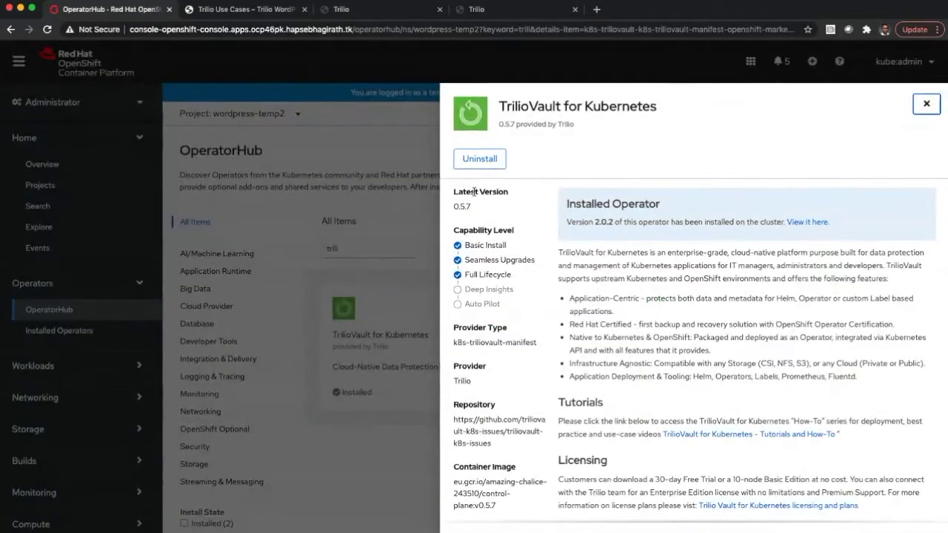
pyautogui.click(926, 104)
pyautogui.click(686, 318)
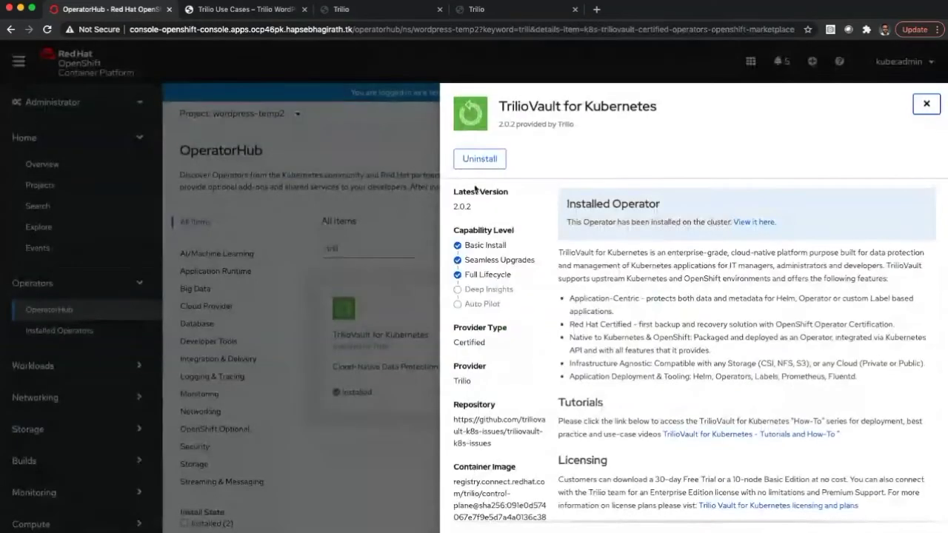
pyautogui.scroll(-1, 674, 274)
pyautogui.scroll(1, 674, 274)
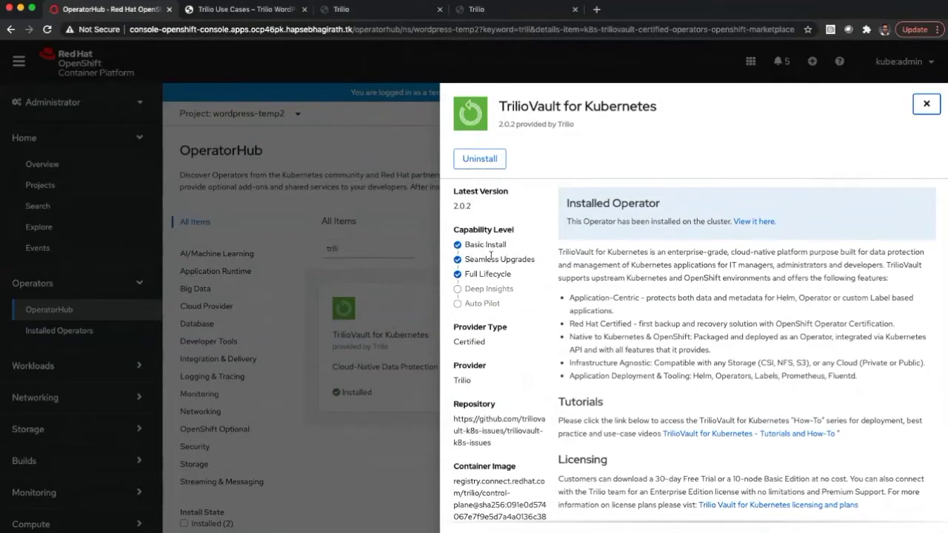
pyautogui.scroll(-1, 504, 256)
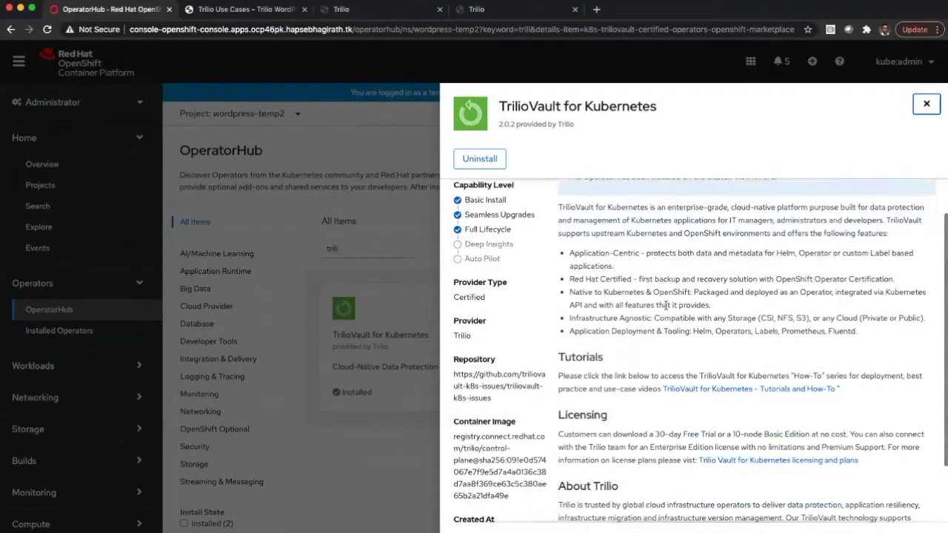
pyautogui.scroll(2, 666, 305)
pyautogui.scroll(-4, 645, 300)
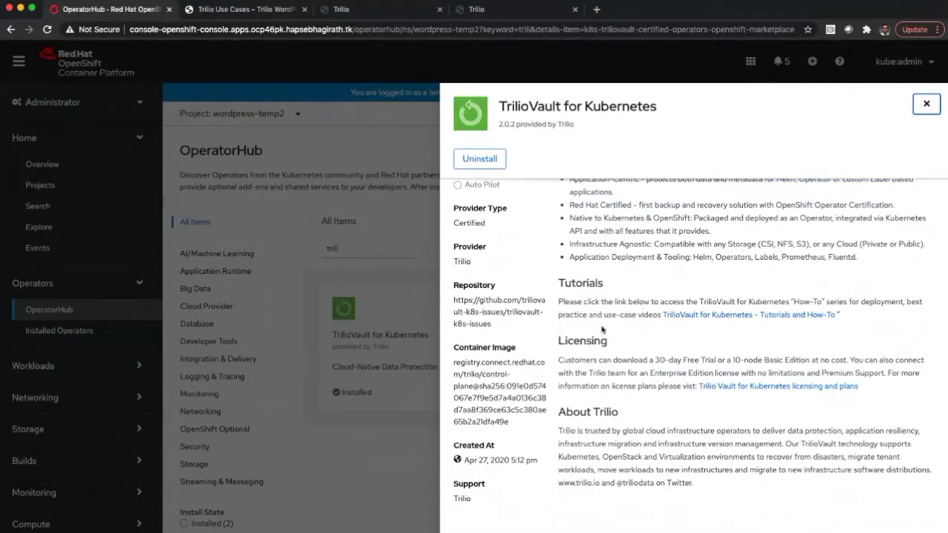
pyautogui.scroll(1, 625, 377)
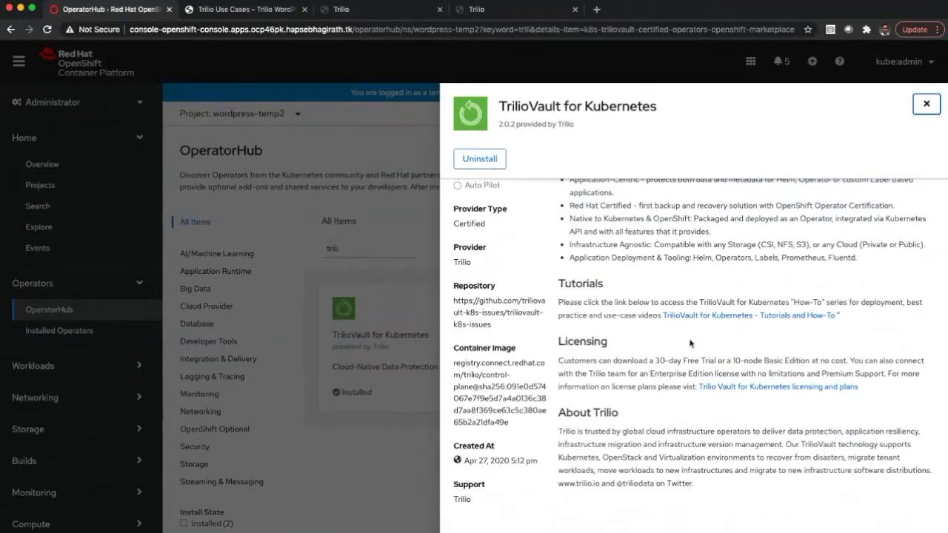
pyautogui.scroll(3, 690, 343)
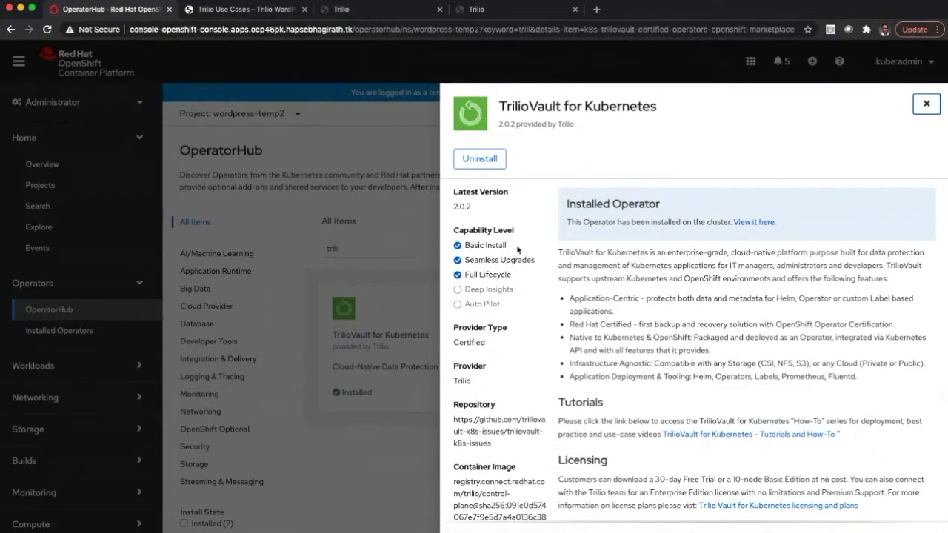
# Step: Open the installed TrilioVault for Kubernetes operator from its catalog entry and review the APIs it provides
pyautogui.click(743, 226)
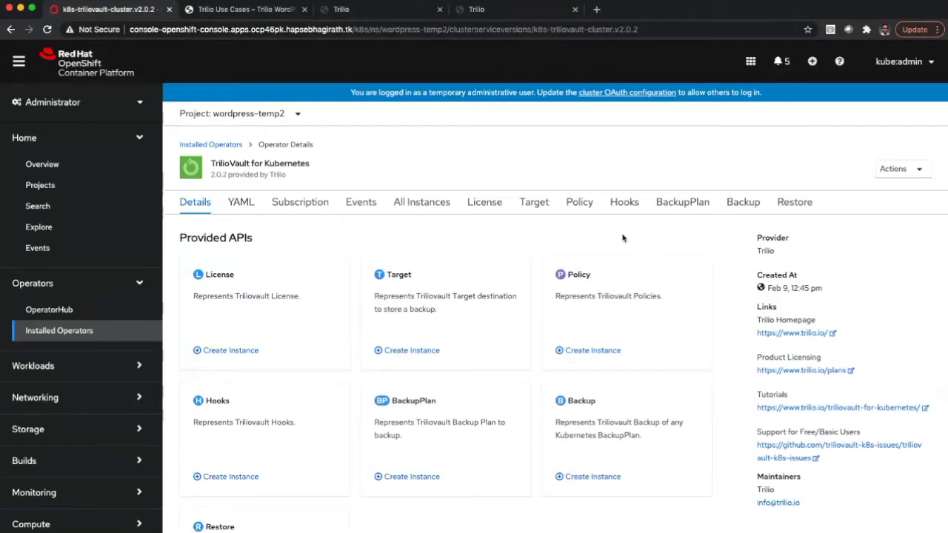
pyautogui.scroll(-1, 622, 238)
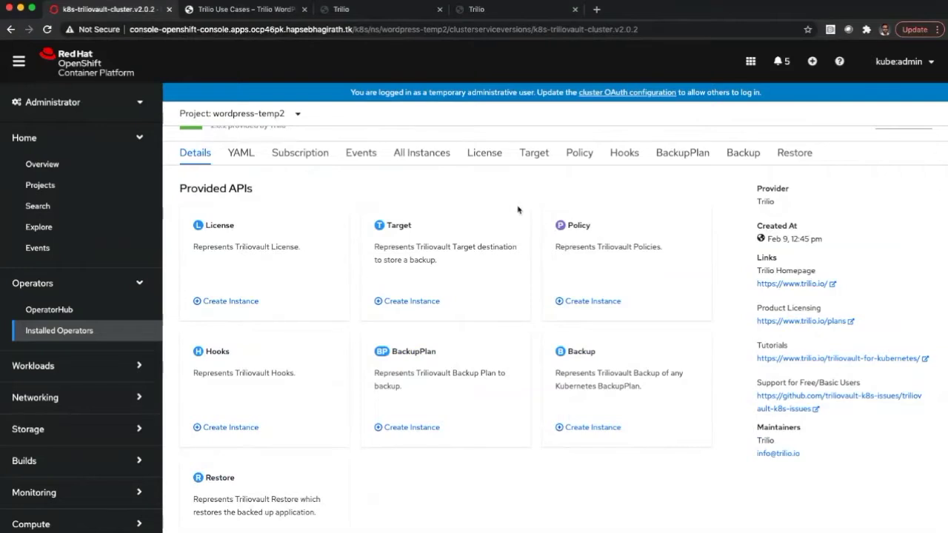
pyautogui.scroll(-1, 523, 206)
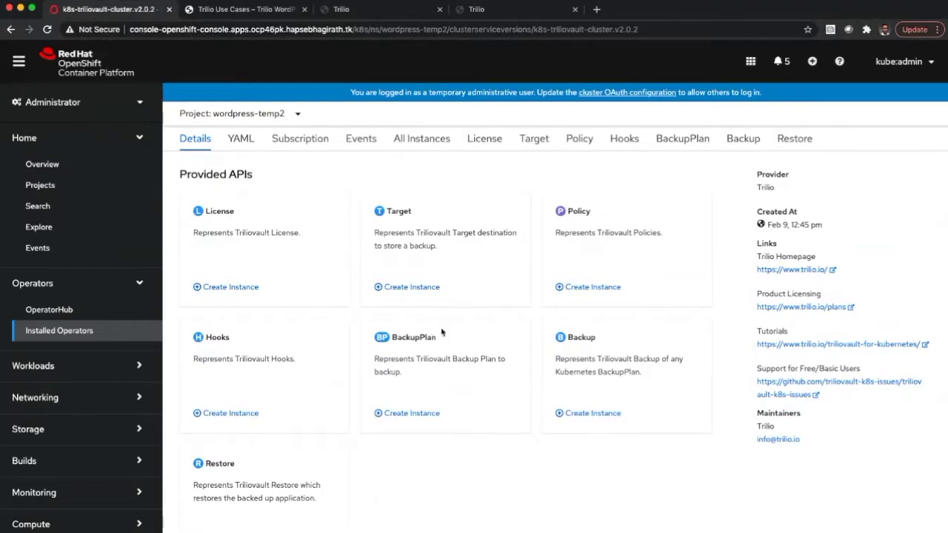
pyautogui.scroll(-2, 443, 334)
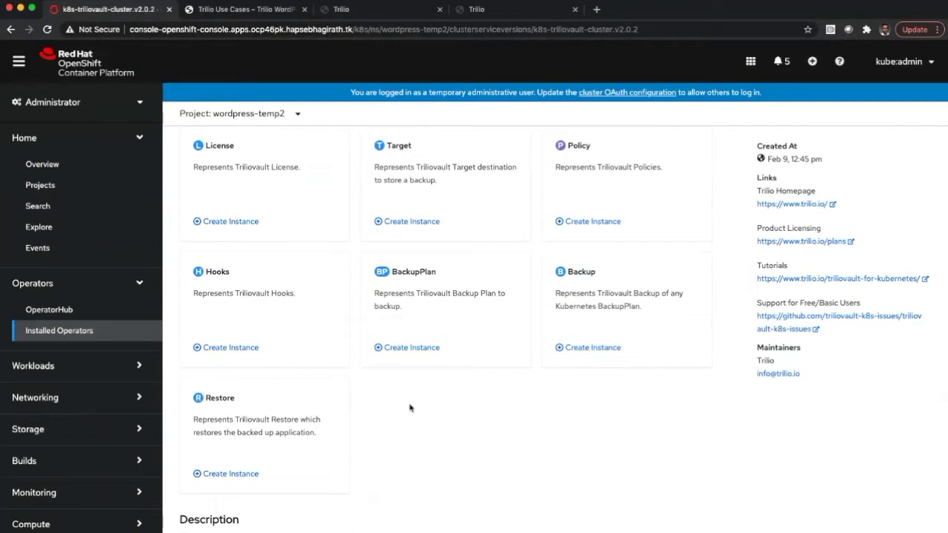
pyautogui.scroll(2, 413, 408)
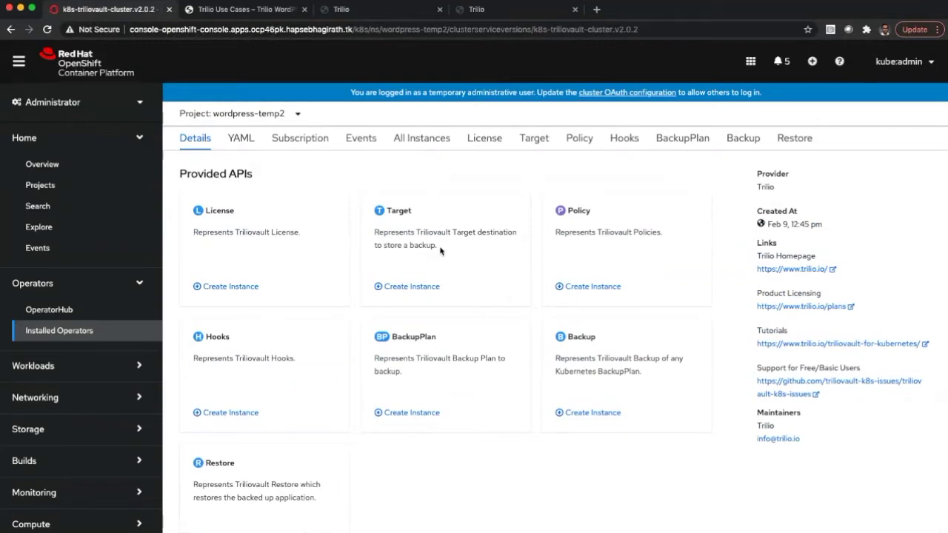
pyautogui.scroll(2, 554, 241)
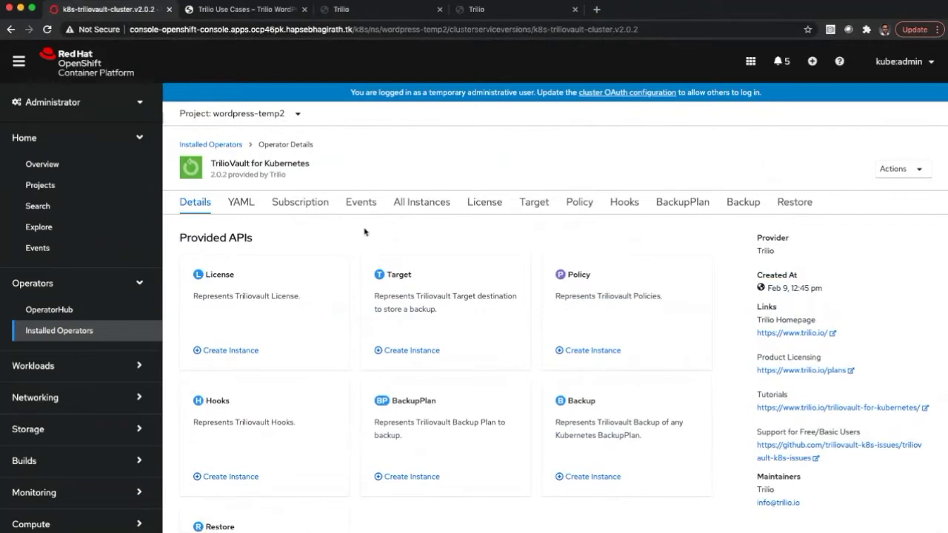
# Step: Look through the operator's licenses, targets, policies, hooks, backup plans, backups and restores, returning to the targets list
pyautogui.click(484, 202)
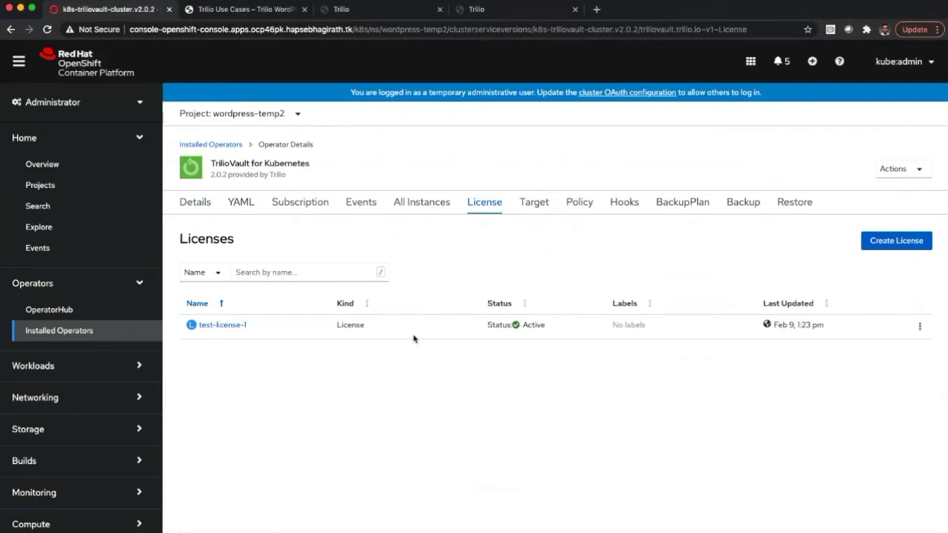
pyautogui.click(535, 208)
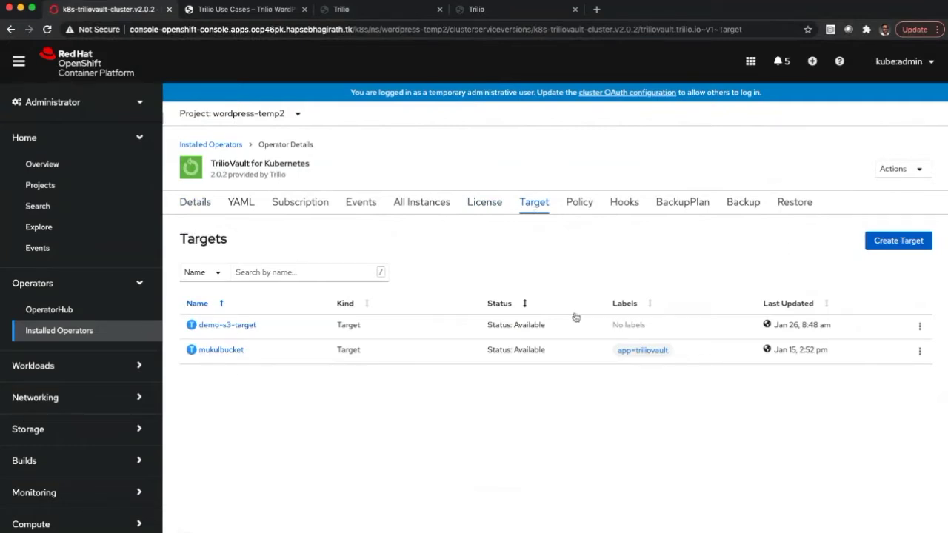
pyautogui.click(580, 211)
pyautogui.click(622, 208)
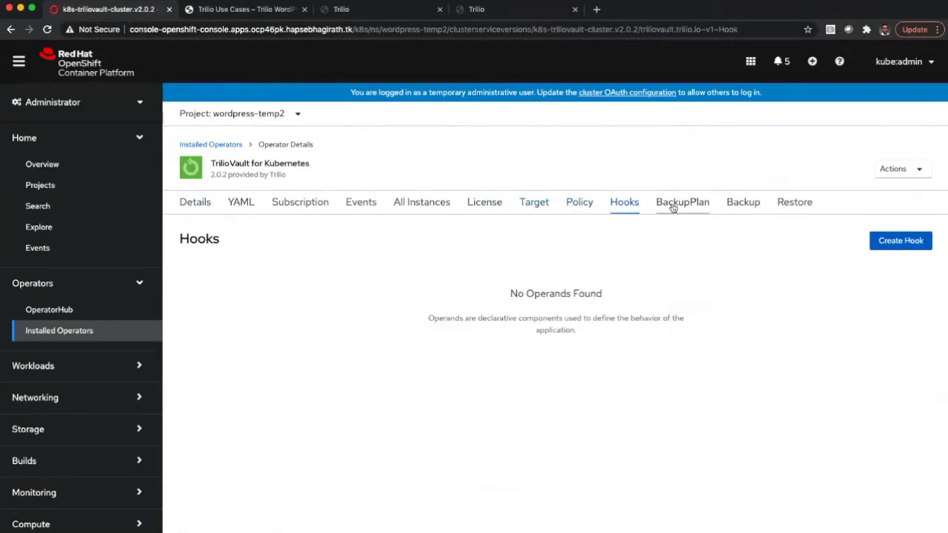
pyautogui.click(673, 208)
pyautogui.click(743, 207)
pyautogui.click(790, 208)
pyautogui.click(538, 207)
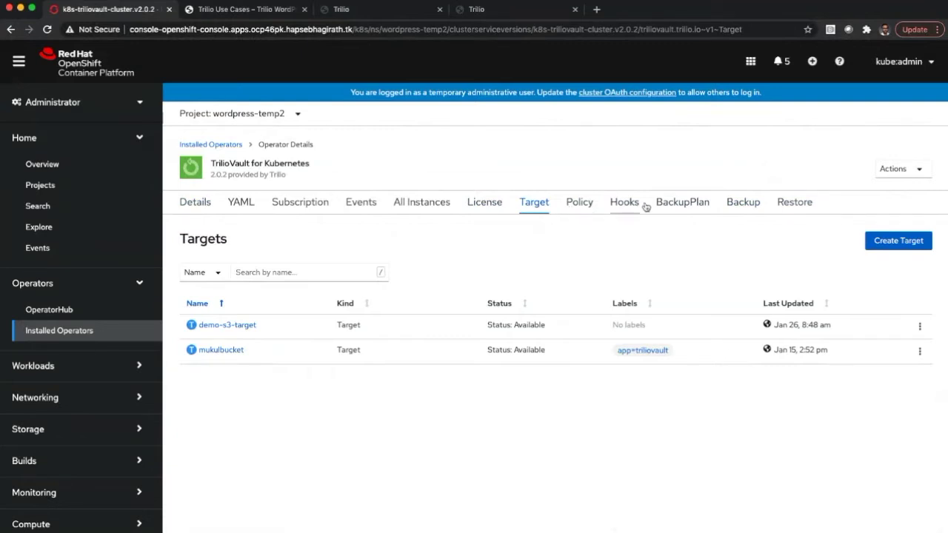
# Step: Start creating a backup target and examine its YAML definition and schema
pyautogui.click(898, 241)
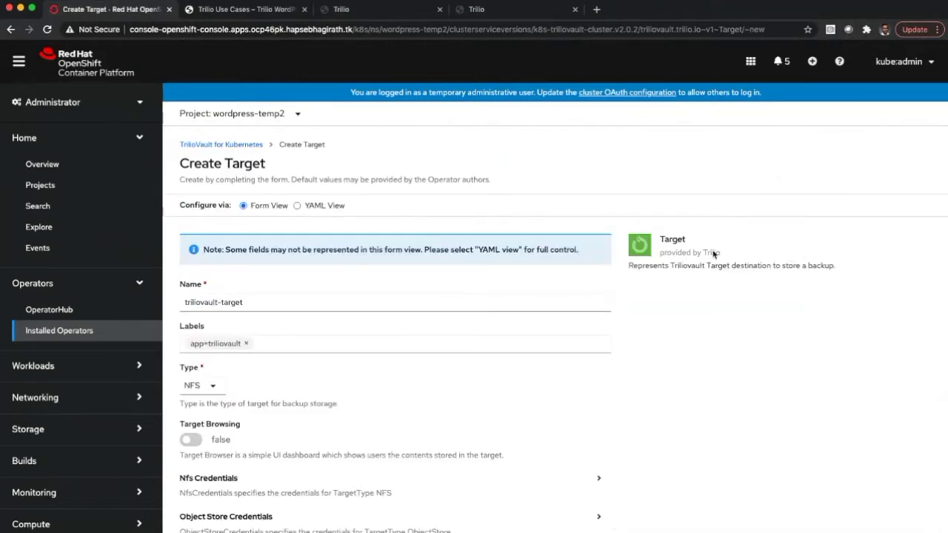
pyautogui.click(321, 210)
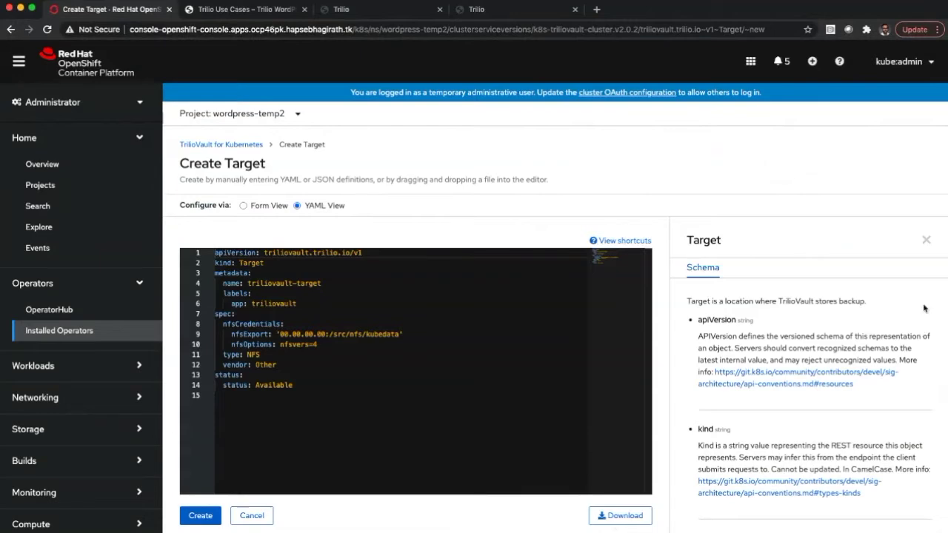
pyautogui.scroll(-5, 841, 289)
pyautogui.scroll(5, 840, 288)
pyautogui.scroll(-2, 841, 288)
pyautogui.scroll(5, 840, 288)
# Step: Review the name, label, type, browsing and credential fields in the target's form view, and cancel the target creation
pyautogui.click(261, 212)
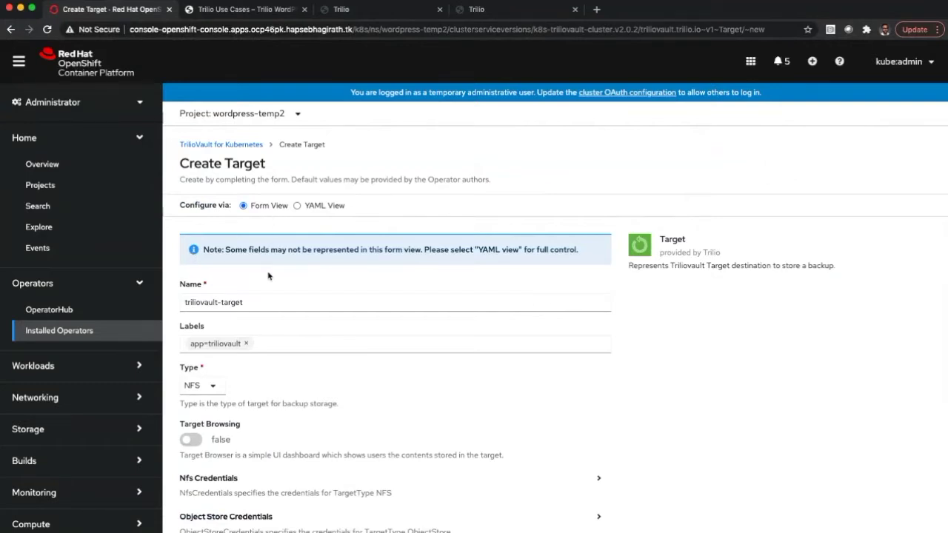
pyautogui.scroll(-1, 267, 275)
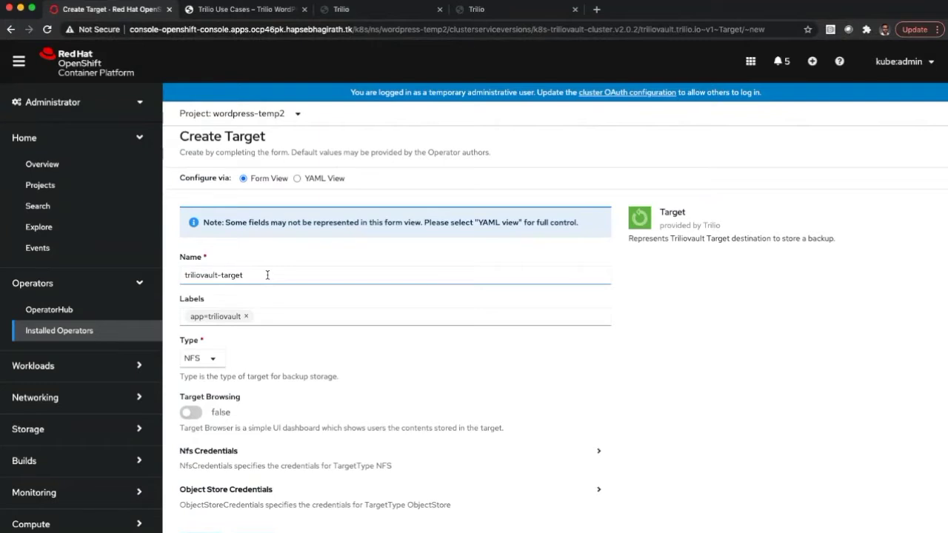
pyautogui.scroll(-1, 268, 275)
pyautogui.scroll(2, 270, 279)
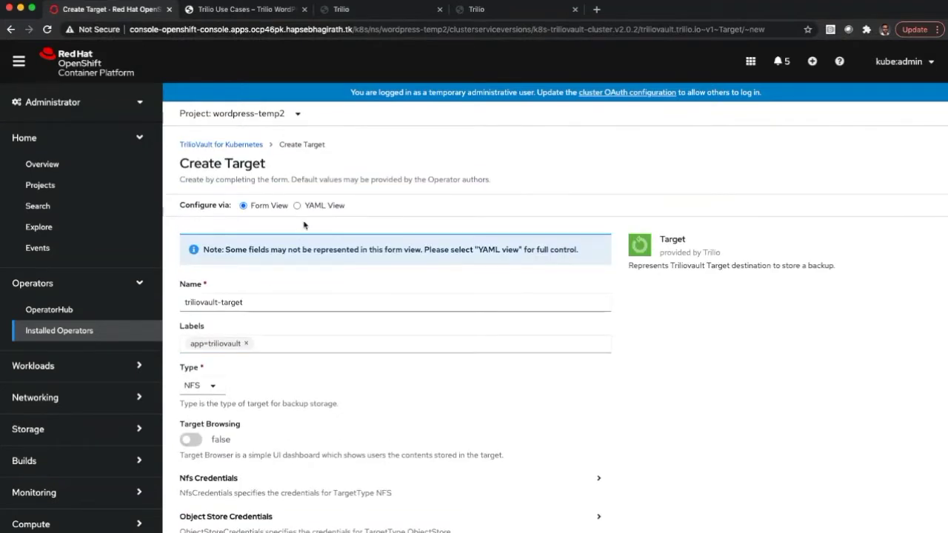
pyautogui.scroll(-1, 304, 225)
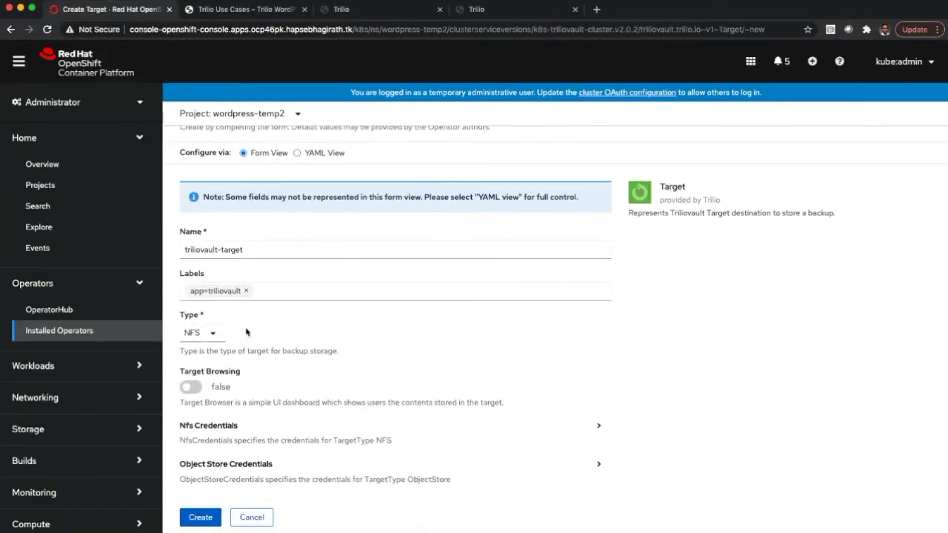
pyautogui.scroll(1, 251, 328)
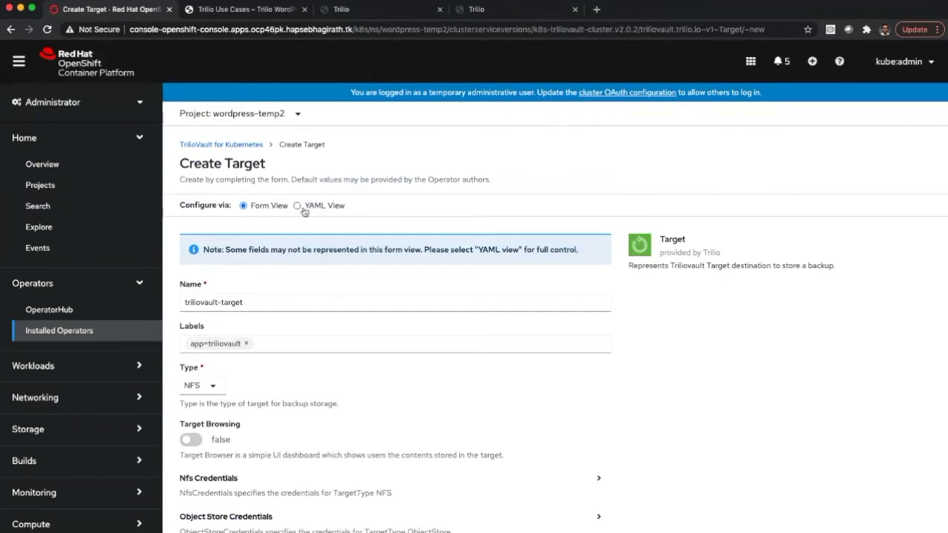
pyautogui.scroll(-1, 306, 252)
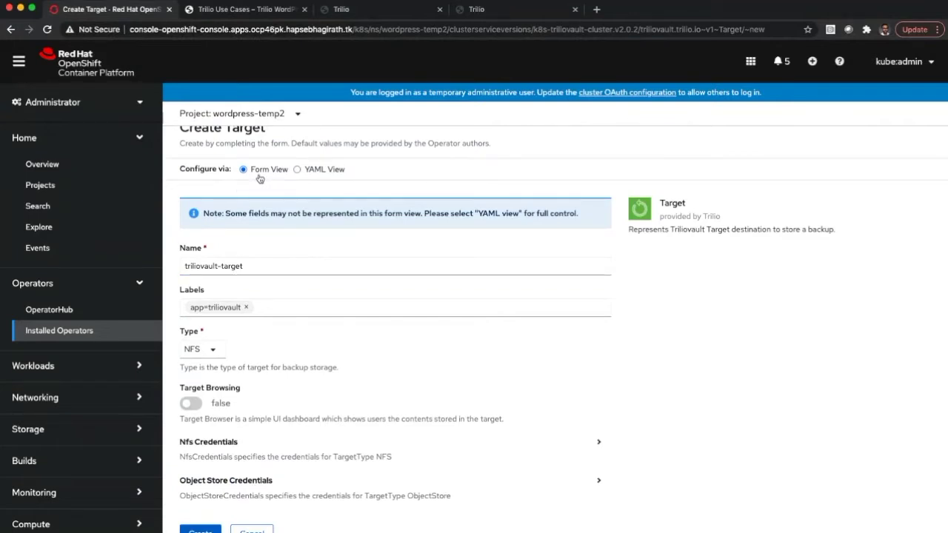
pyautogui.scroll(-1, 271, 191)
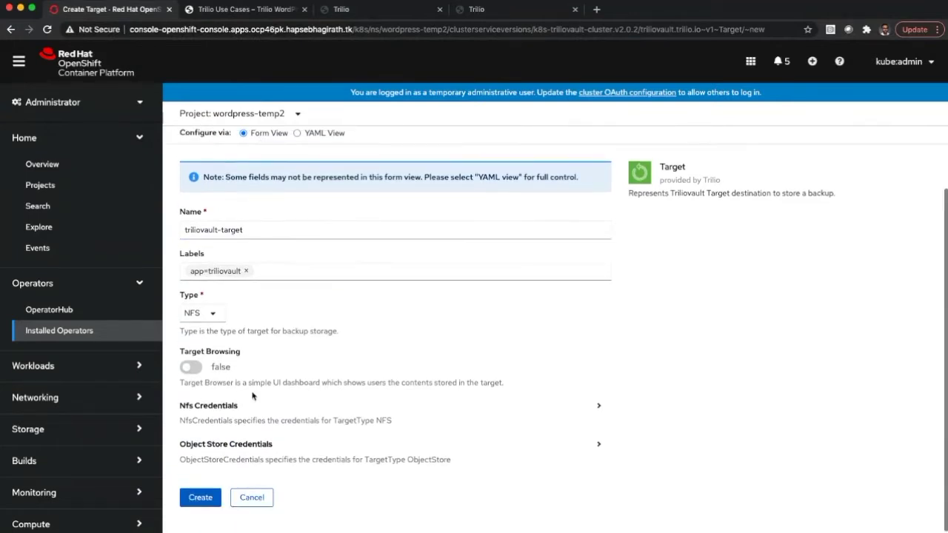
pyautogui.click(252, 493)
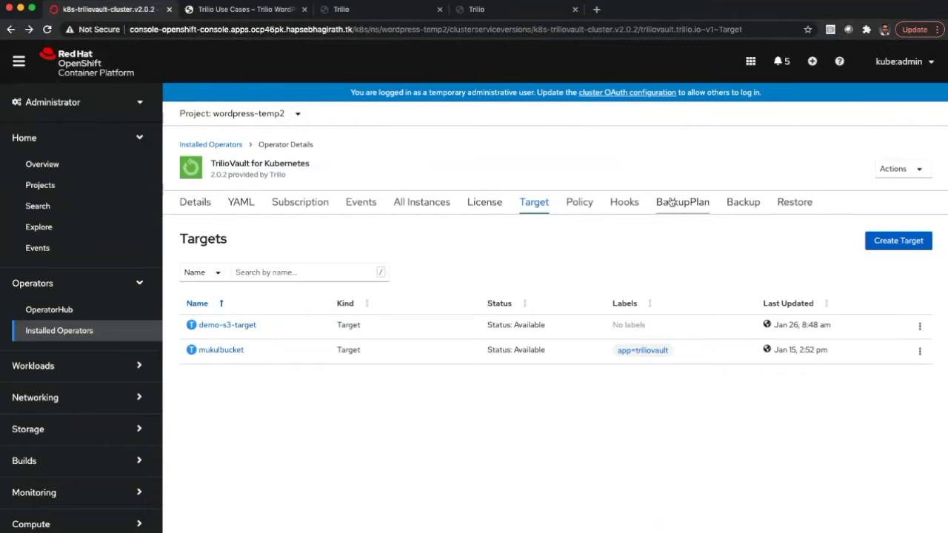
# Step: Check the operator's existing policies and hooks, and look through the full list of backup plans
pyautogui.click(576, 203)
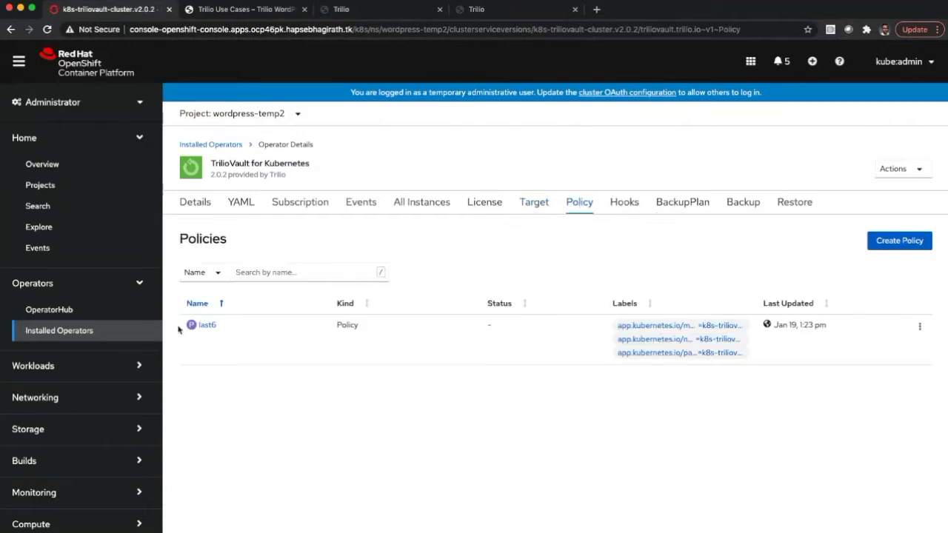
pyautogui.click(625, 204)
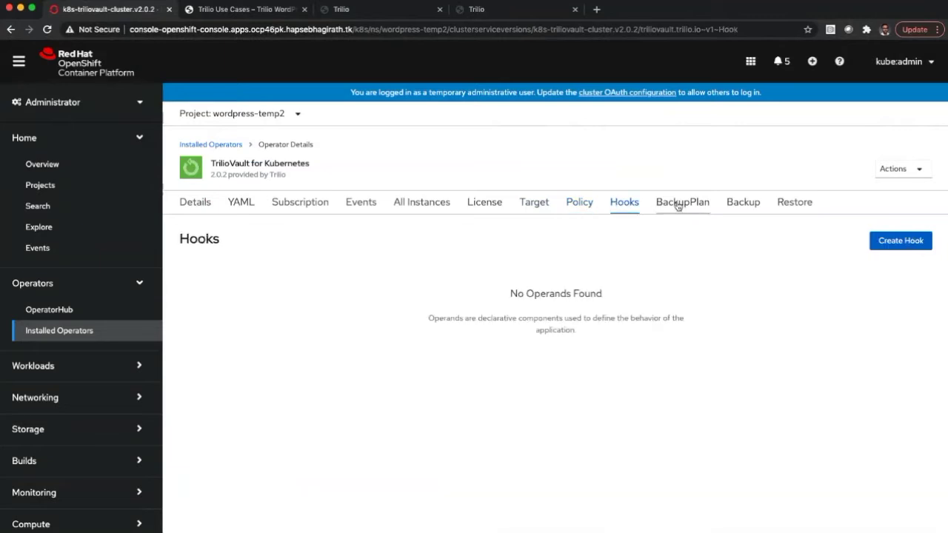
pyautogui.click(678, 206)
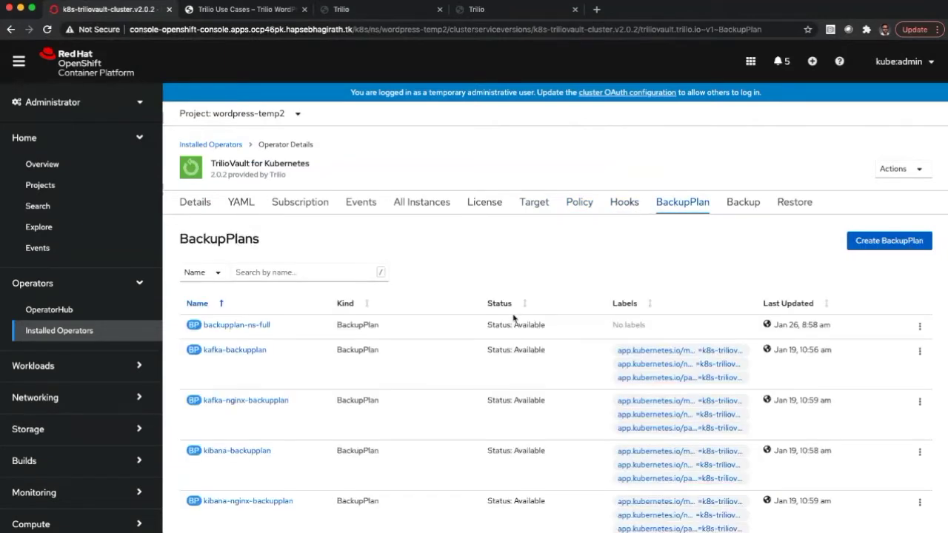
pyautogui.scroll(-5, 444, 263)
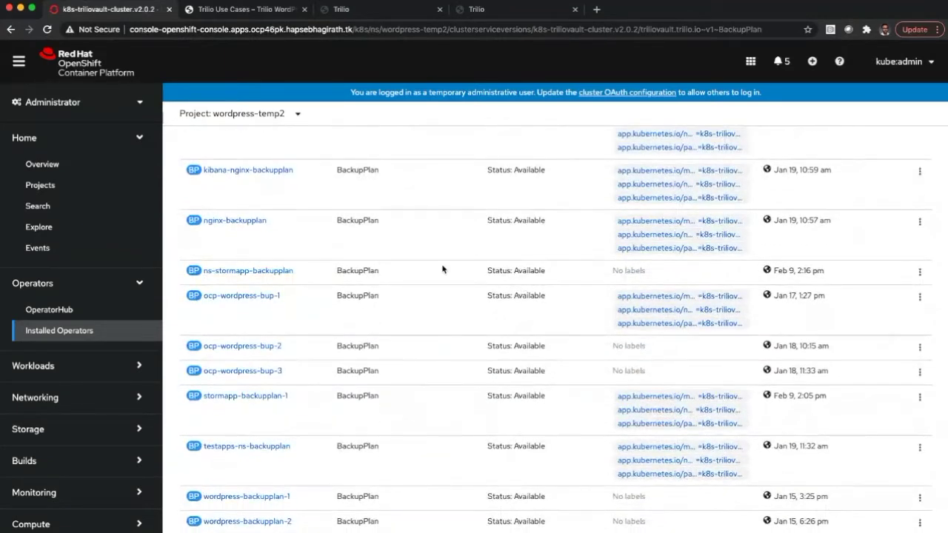
pyautogui.scroll(-2, 442, 269)
pyautogui.scroll(7, 442, 269)
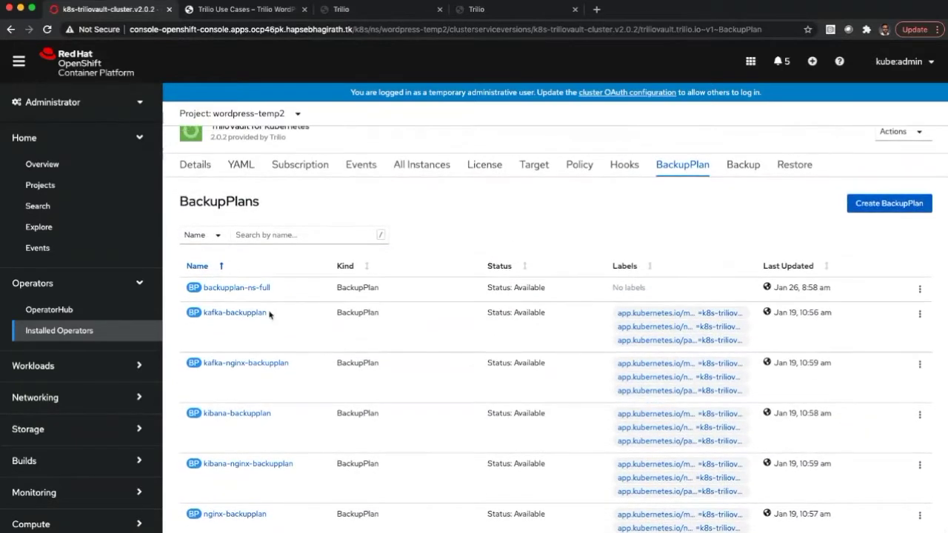
# Step: Start creating a backup plan and name it openshifttv
pyautogui.click(903, 212)
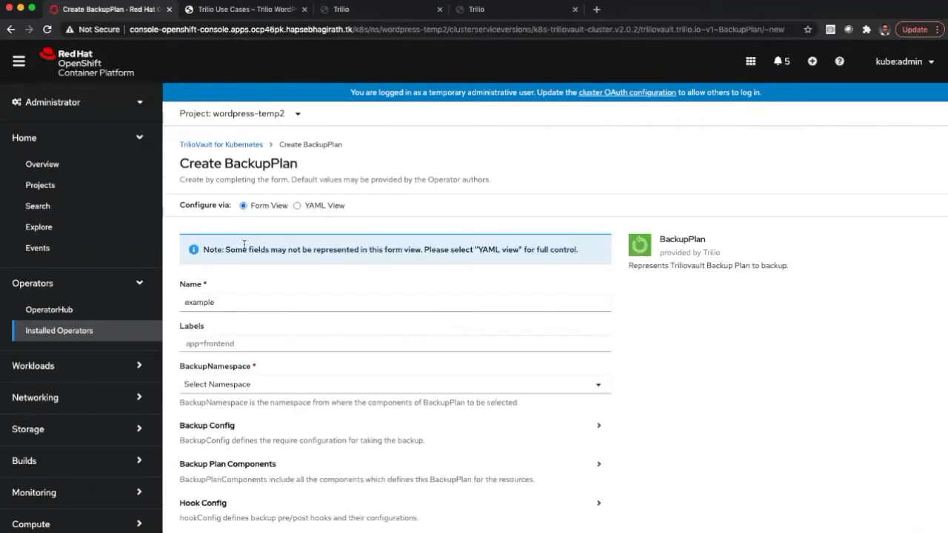
pyautogui.doubleClick(258, 304)
pyautogui.write('openshift')
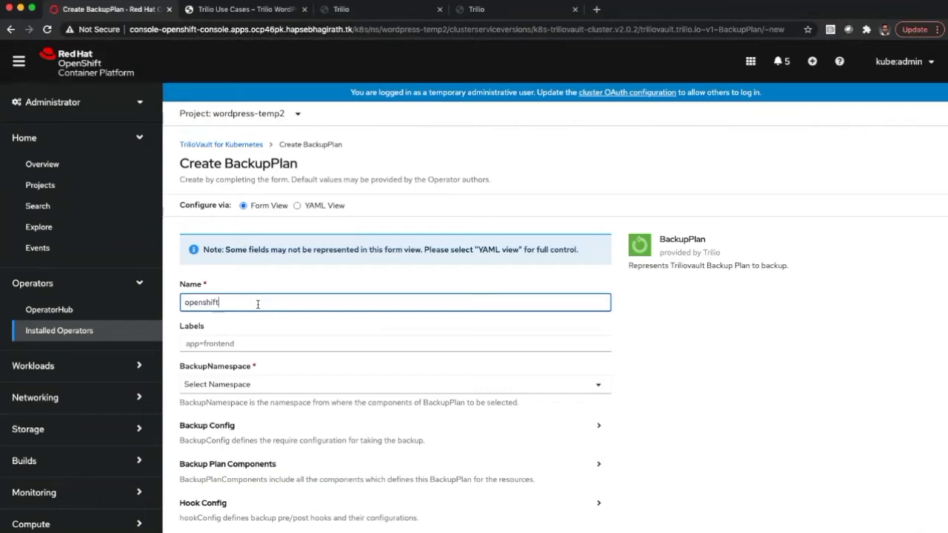
pyautogui.write('tv')
# Step: Set the backup plan's backup namespace to stormapp, filtering the namespaces by "storm"
pyautogui.scroll(-2, 346, 338)
pyautogui.click(292, 333)
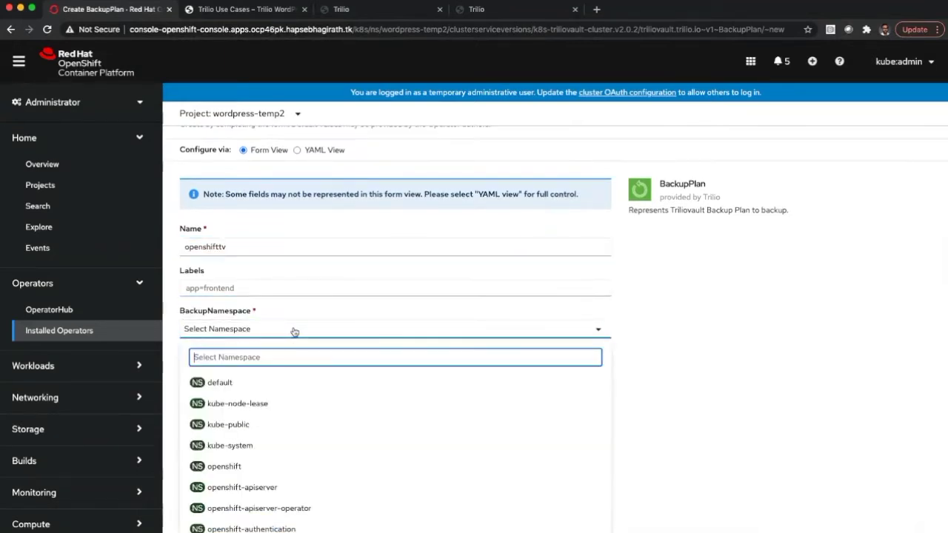
pyautogui.write('s')
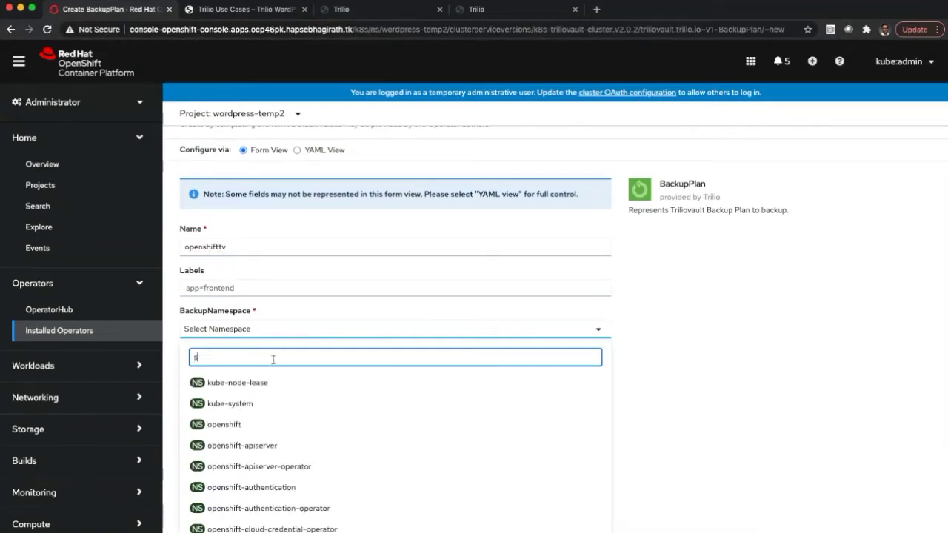
pyautogui.write('torm')
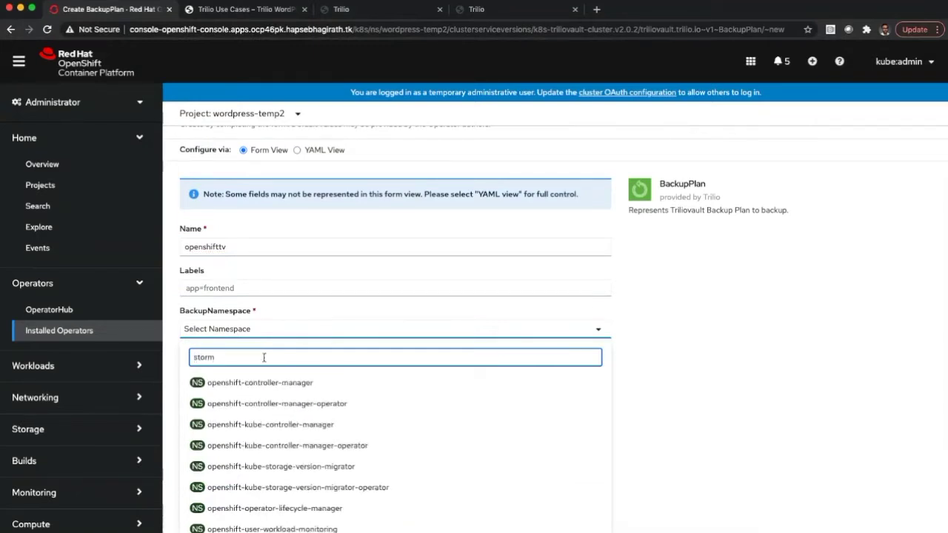
pyautogui.scroll(-1, 329, 364)
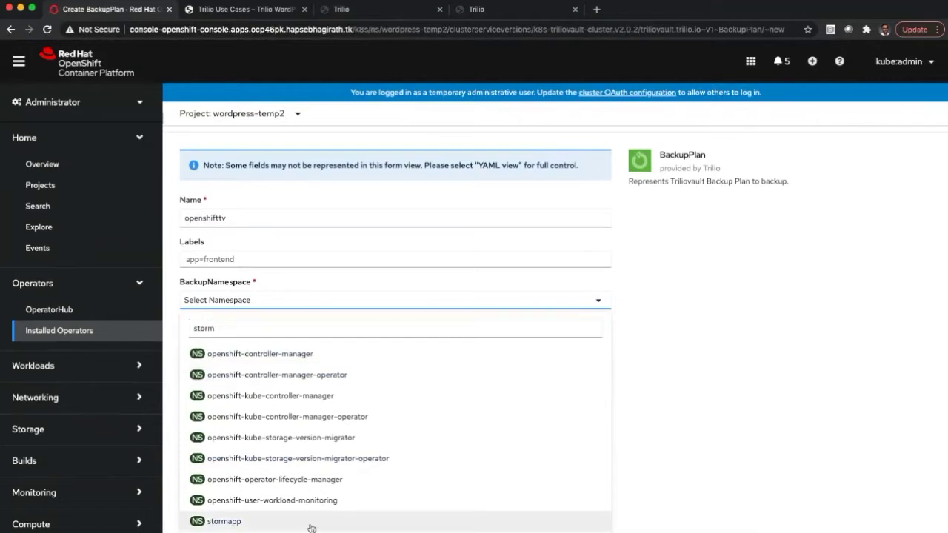
pyautogui.click(306, 524)
# Step: Set the target in the plan's backup configuration to mukulbucket, and collapse the configuration sections
pyautogui.click(592, 363)
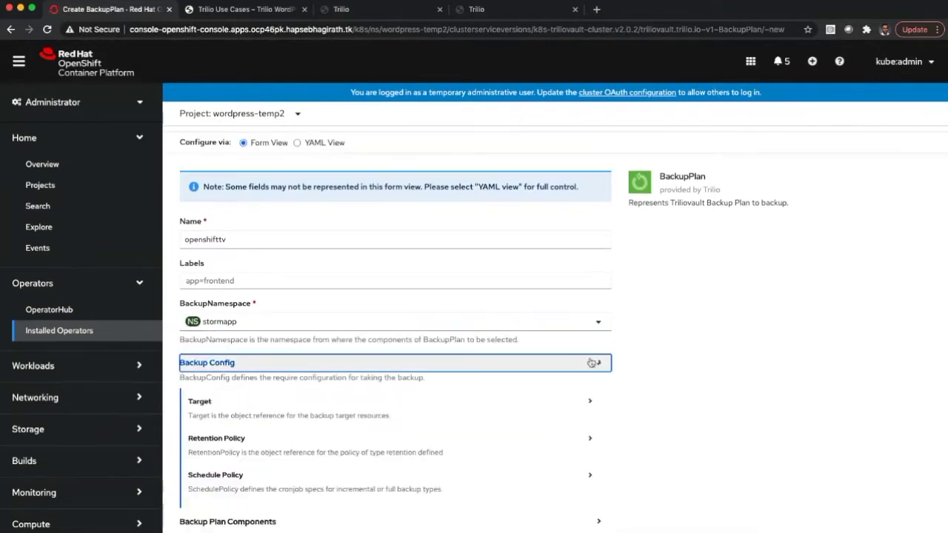
pyautogui.click(427, 401)
pyautogui.click(395, 453)
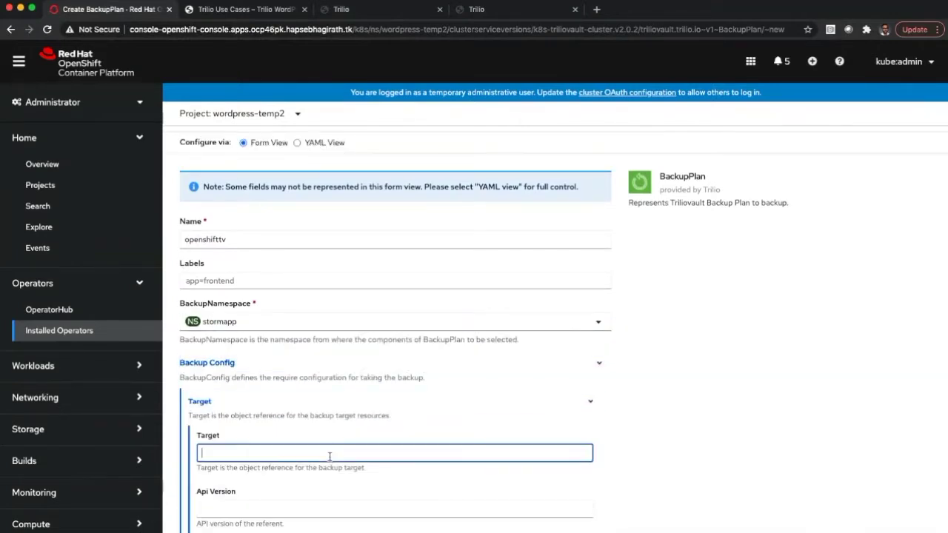
pyautogui.write('mukulbucket')
pyautogui.click(755, 408)
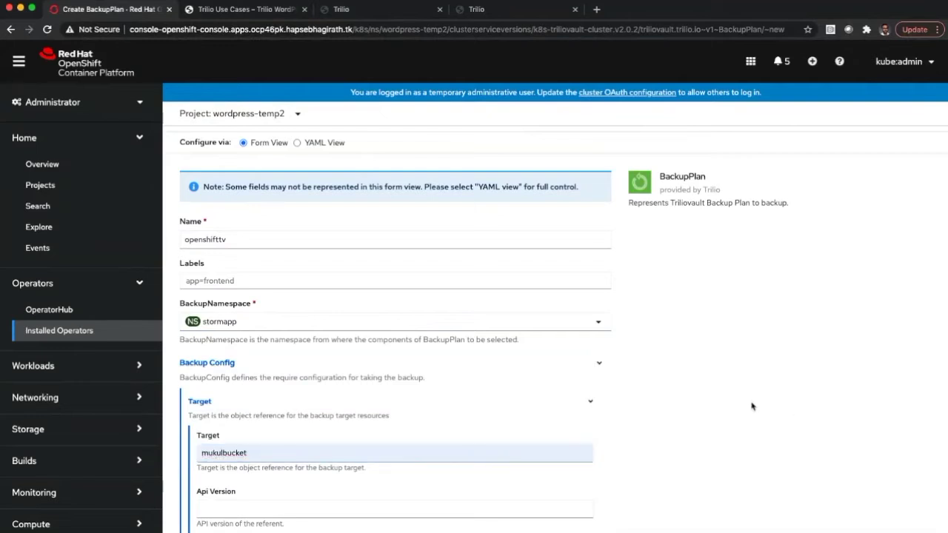
pyautogui.click(591, 405)
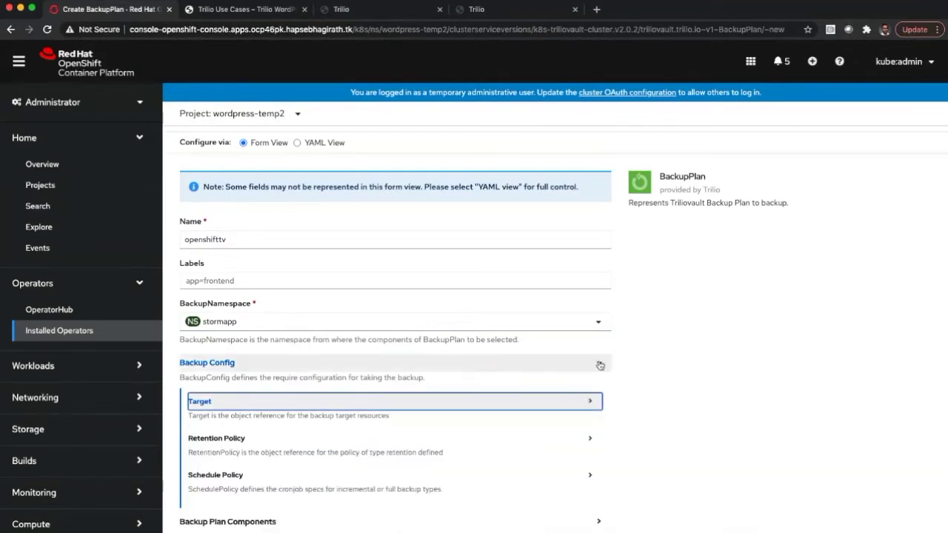
pyautogui.click(593, 363)
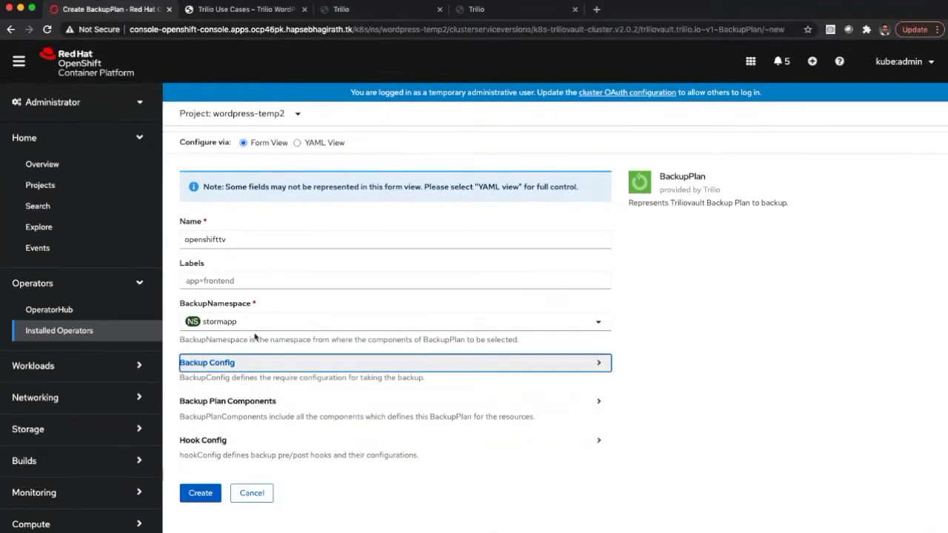
# Step: Create the backup plan and check its entry in the list of backup plans
pyautogui.click(198, 492)
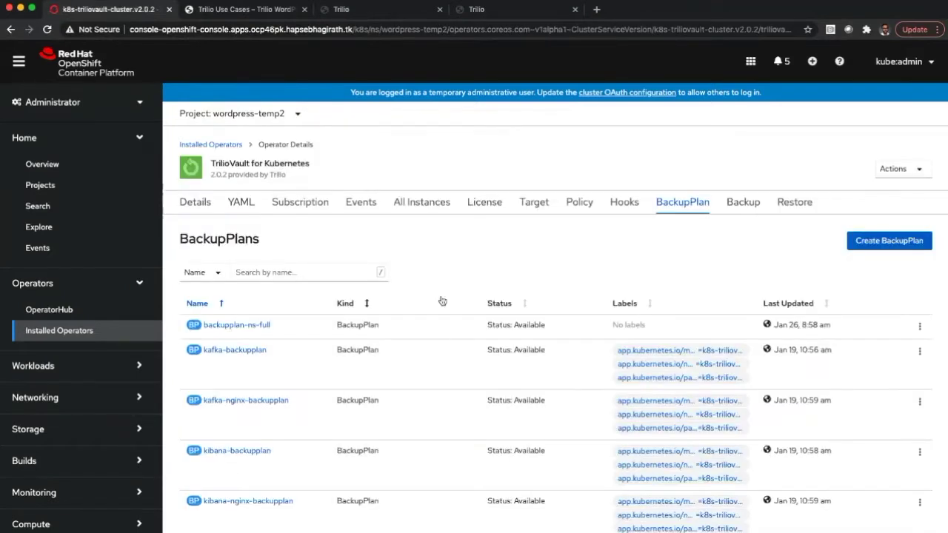
pyautogui.scroll(-10, 445, 298)
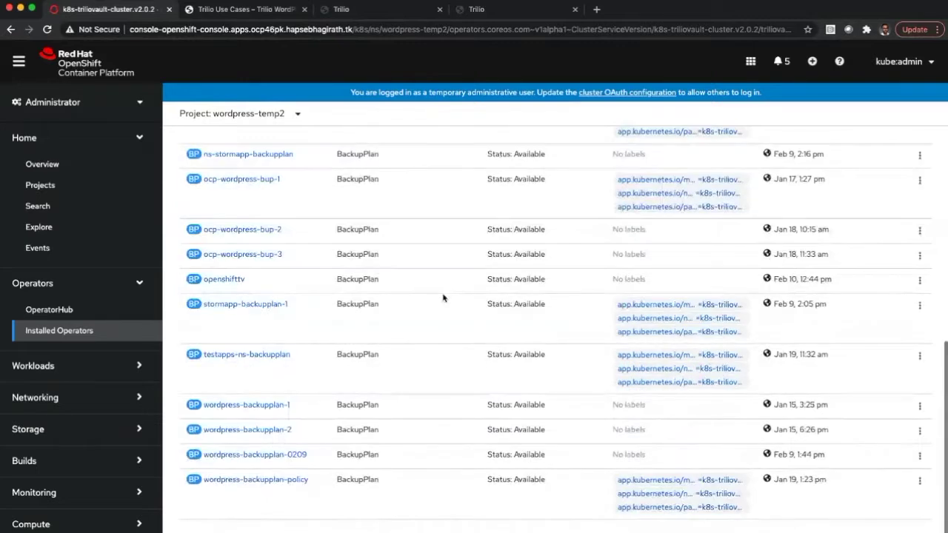
pyautogui.scroll(2, 445, 304)
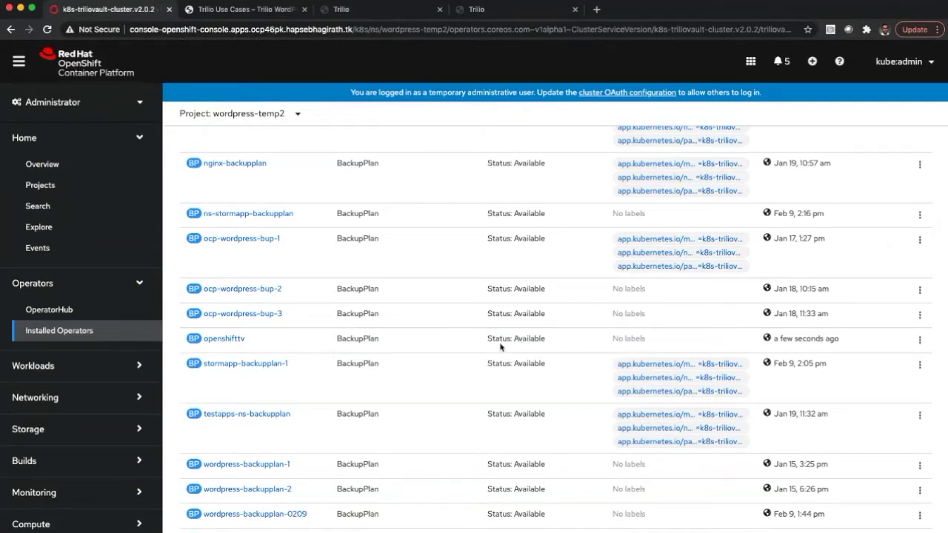
pyautogui.scroll(1, 508, 326)
pyautogui.scroll(10, 508, 326)
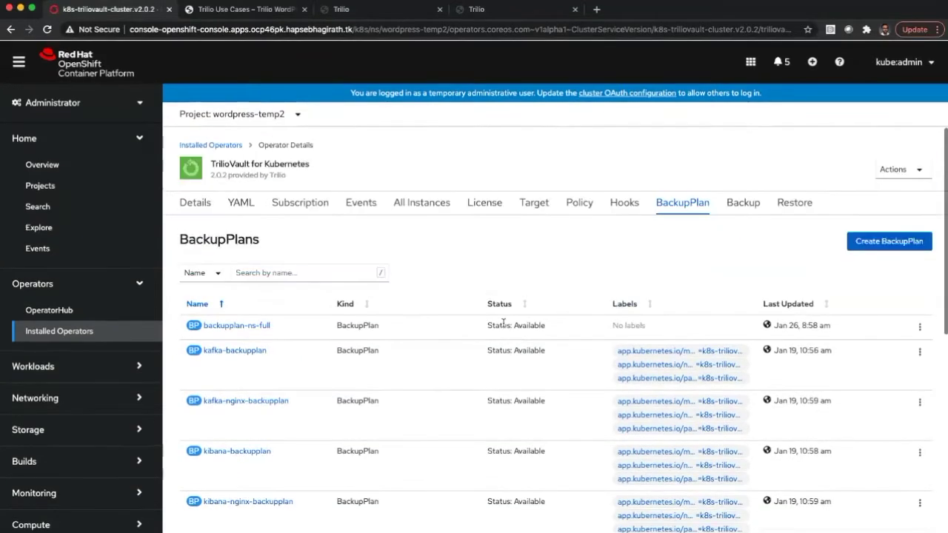
# Step: Start creating a backup named openshifttv-backup with the backup type Full
pyautogui.click(729, 205)
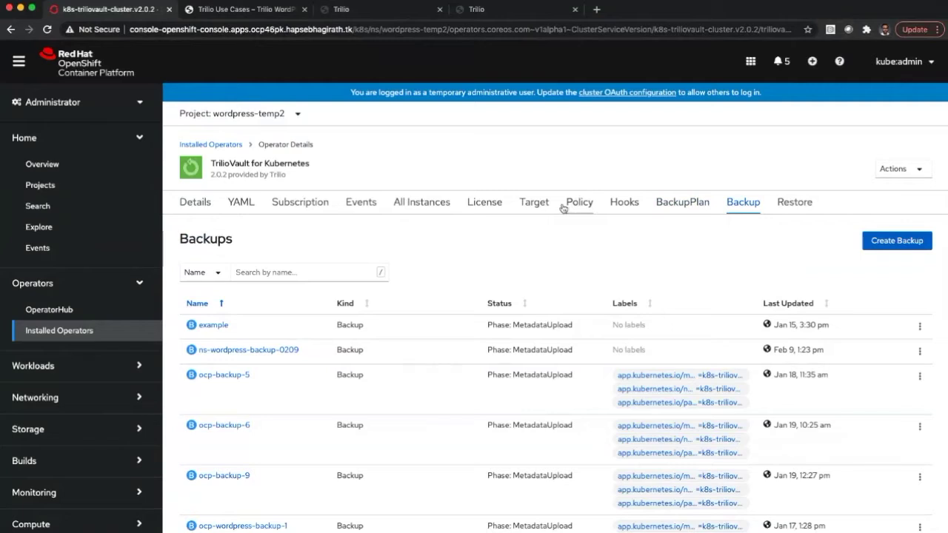
pyautogui.click(895, 243)
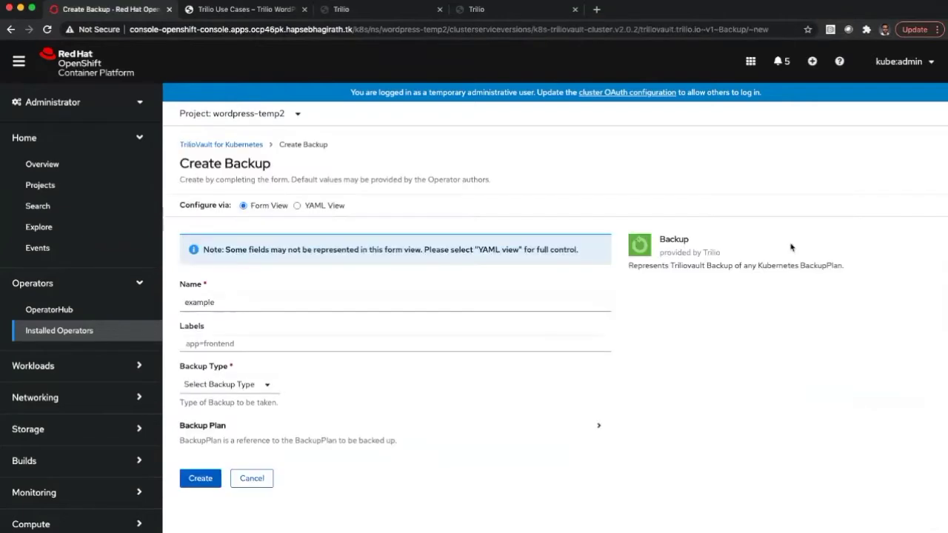
pyautogui.click(211, 300)
pyautogui.doubleClick(211, 300)
pyautogui.write('ope')
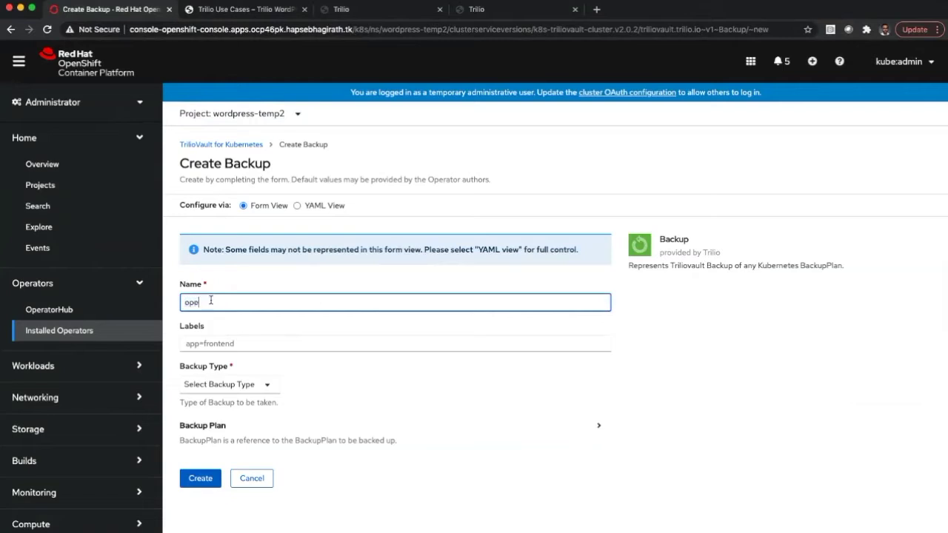
pyautogui.write('nshifttv')
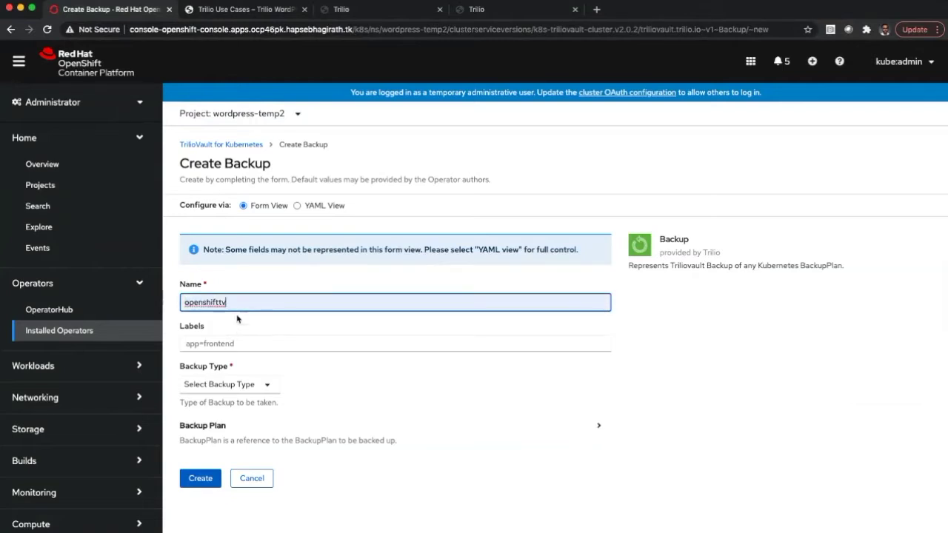
pyautogui.write('-backup')
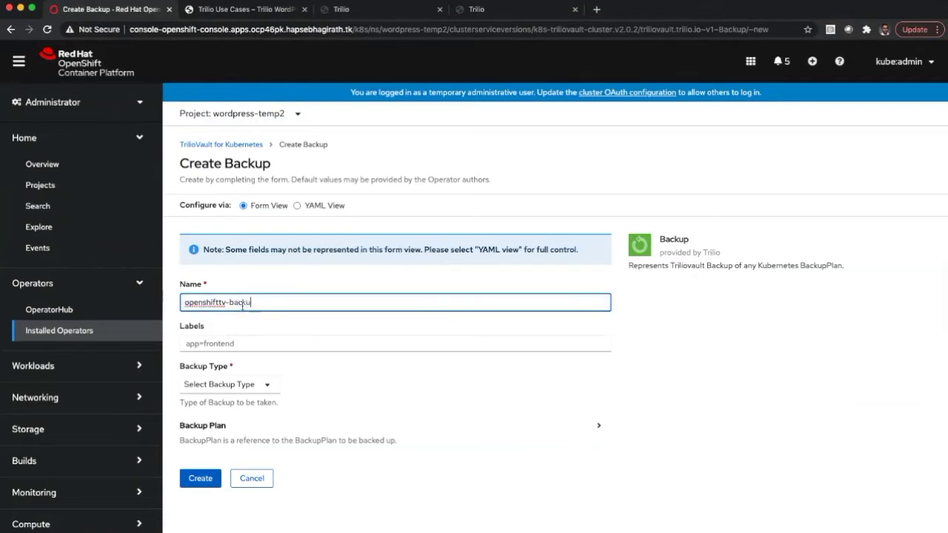
pyautogui.click(268, 387)
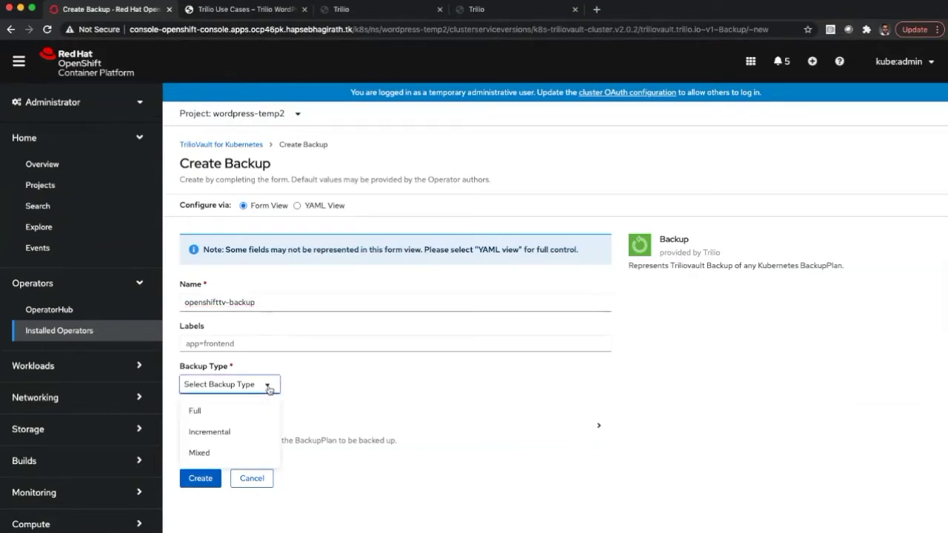
pyautogui.click(221, 413)
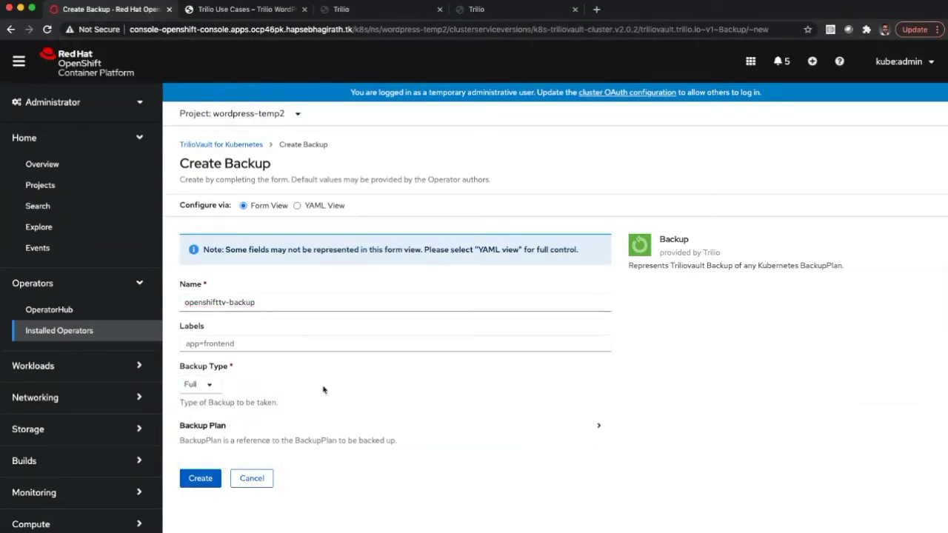
# Step: Reference the openshifttv backup plan in the new backup's form and collapse that section
pyautogui.click(302, 426)
pyautogui.click(257, 478)
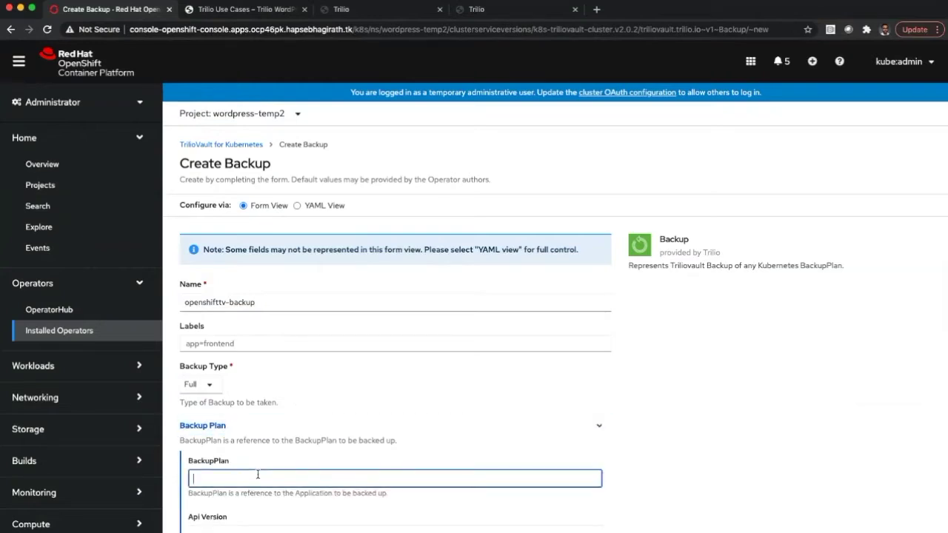
pyautogui.write('openshifttv')
pyautogui.scroll(-5, 522, 374)
pyautogui.scroll(5, 521, 373)
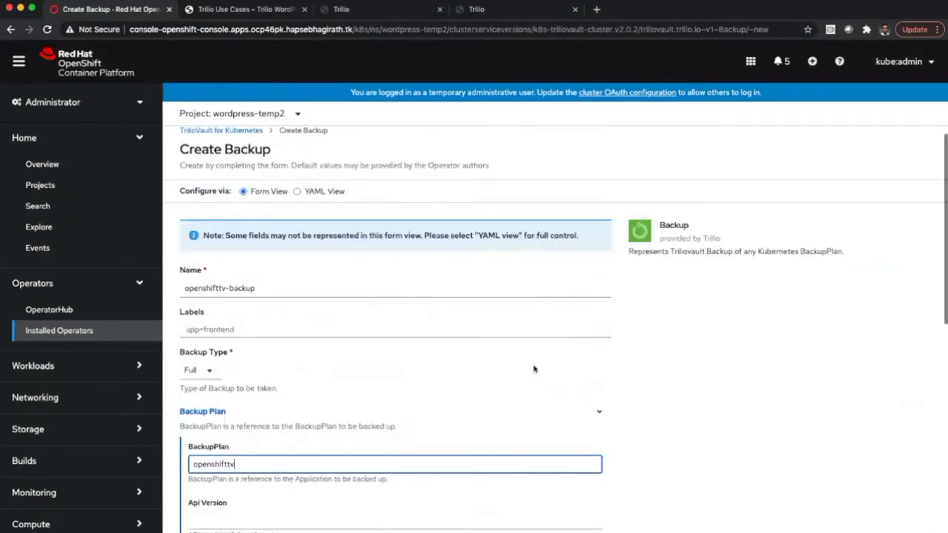
pyautogui.click(599, 413)
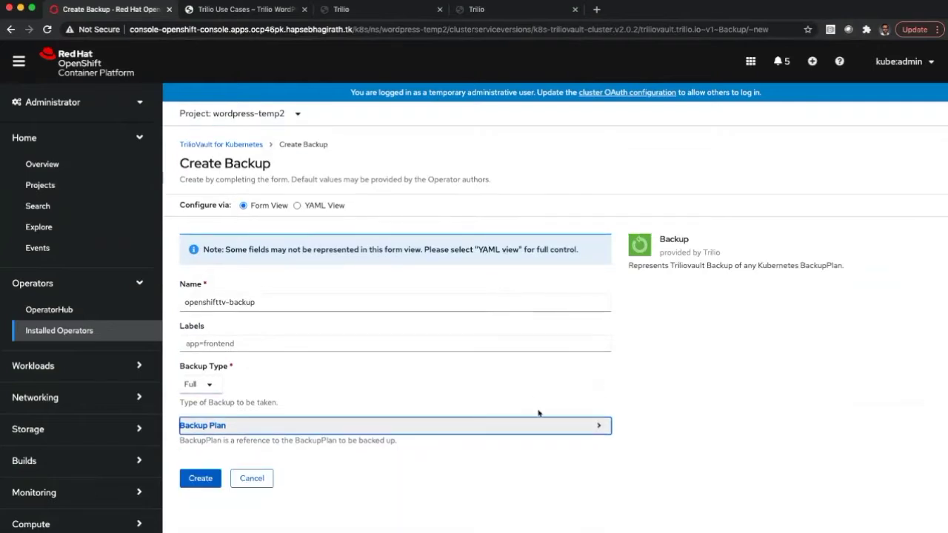
# Step: Create the backup and check the phase of openshifttv-backup in the list of backups
pyautogui.click(205, 478)
pyautogui.scroll(-7, 480, 312)
pyautogui.scroll(5, 481, 313)
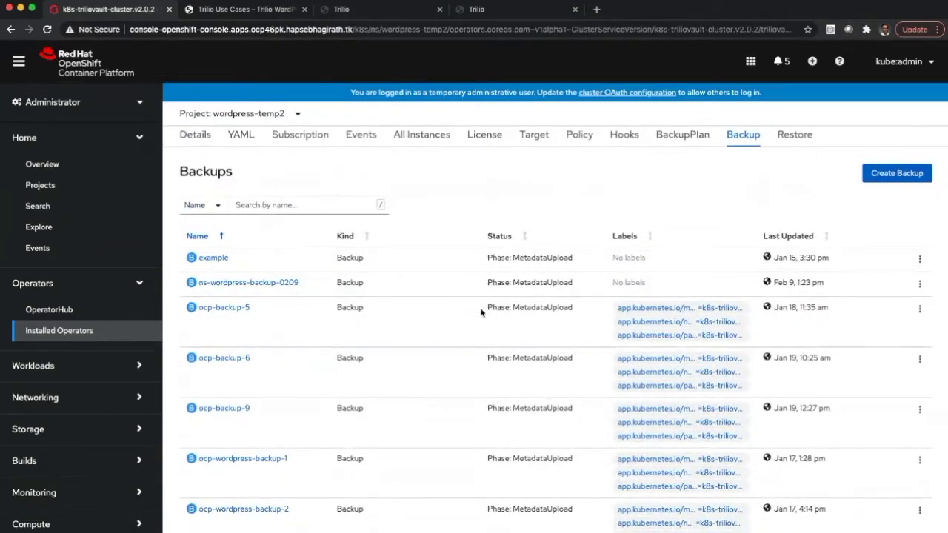
pyautogui.scroll(-13, 481, 313)
pyautogui.scroll(3, 481, 312)
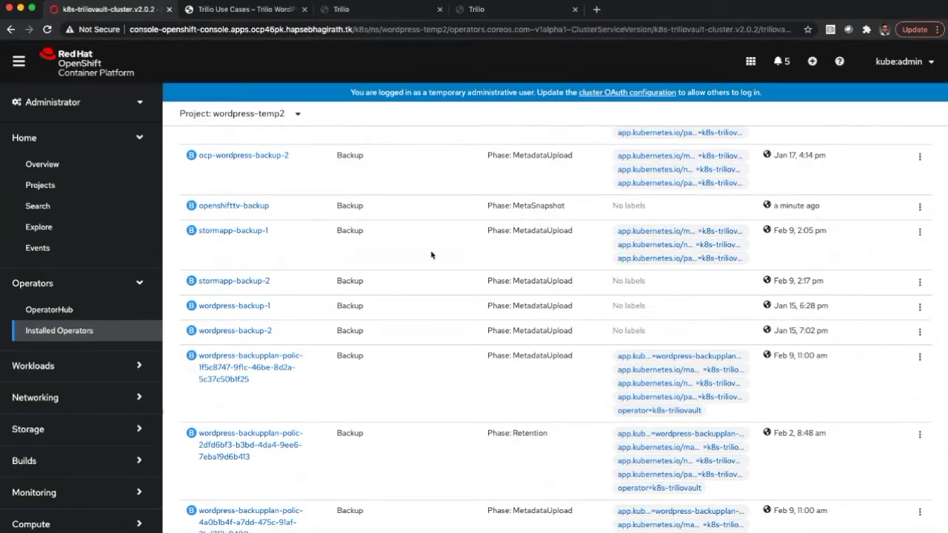
pyautogui.scroll(10, 431, 255)
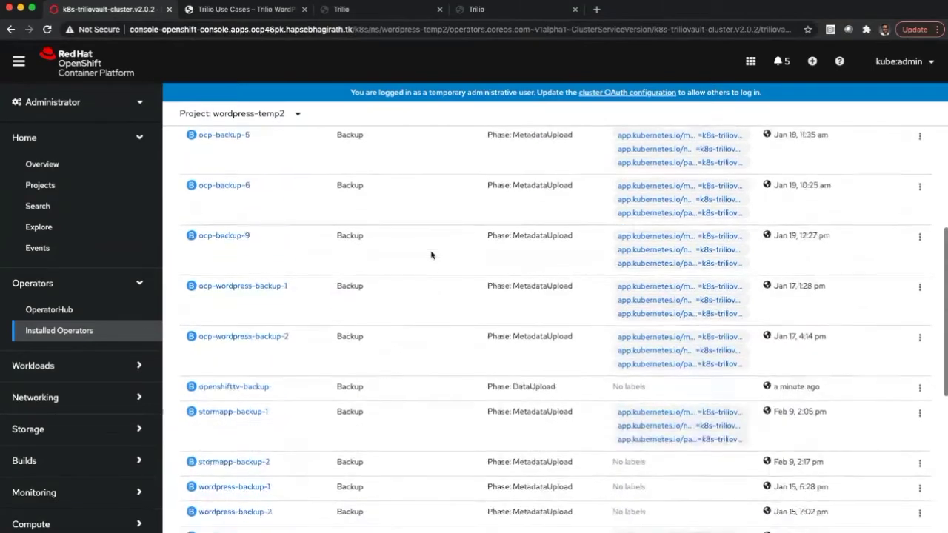
pyautogui.scroll(2, 447, 288)
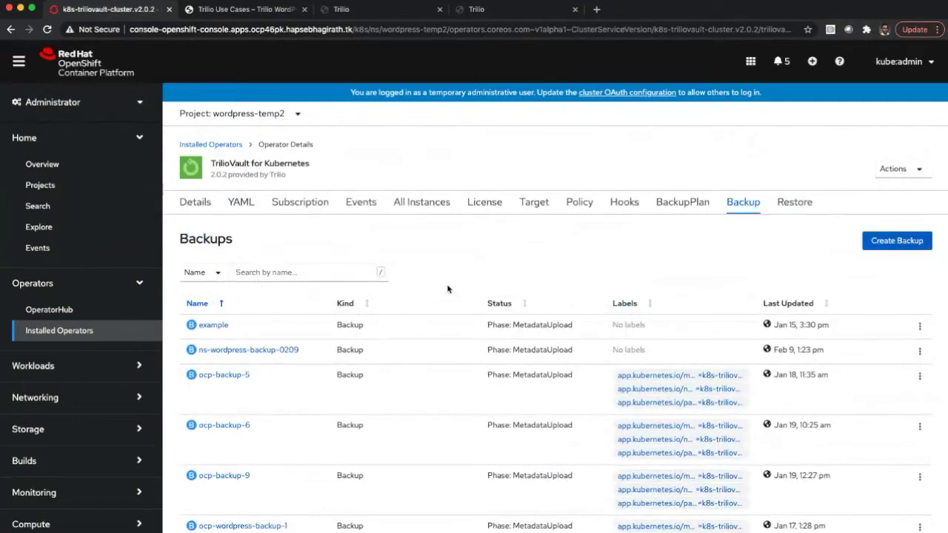